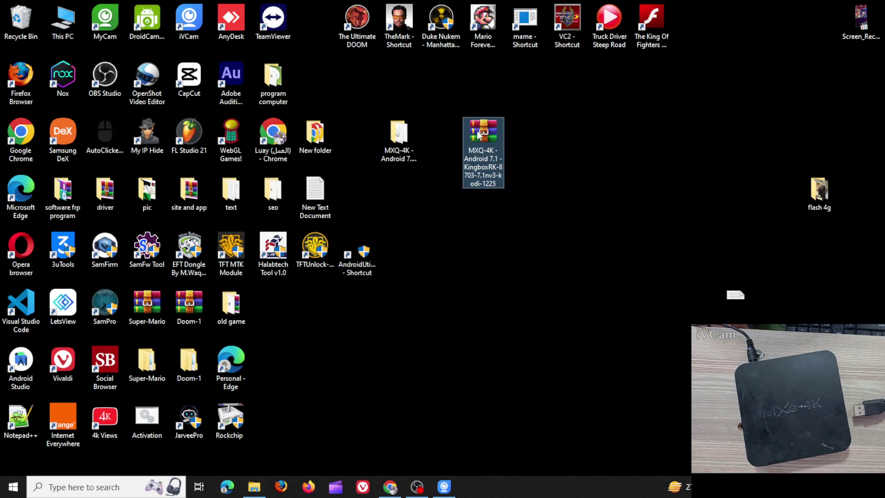
- Extract the MXQ-4K Android 7.1 archive into a folder of the same name and open that folder
right_click(478, 134)
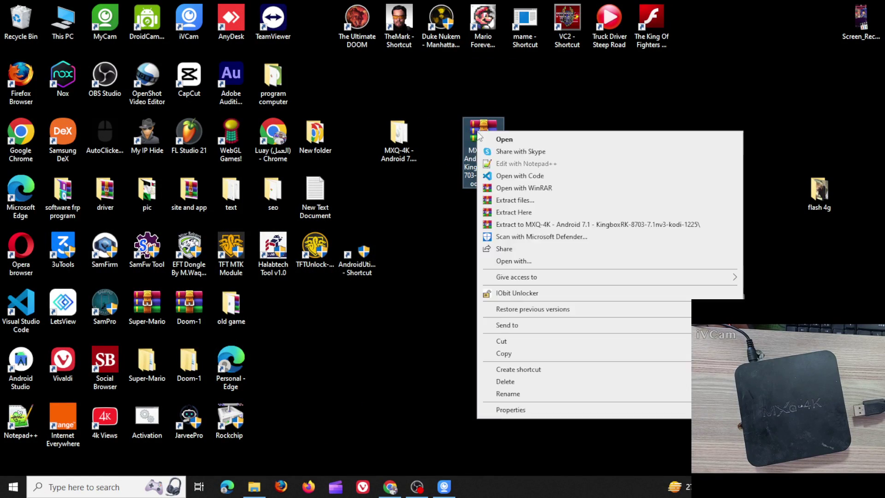
click(555, 225)
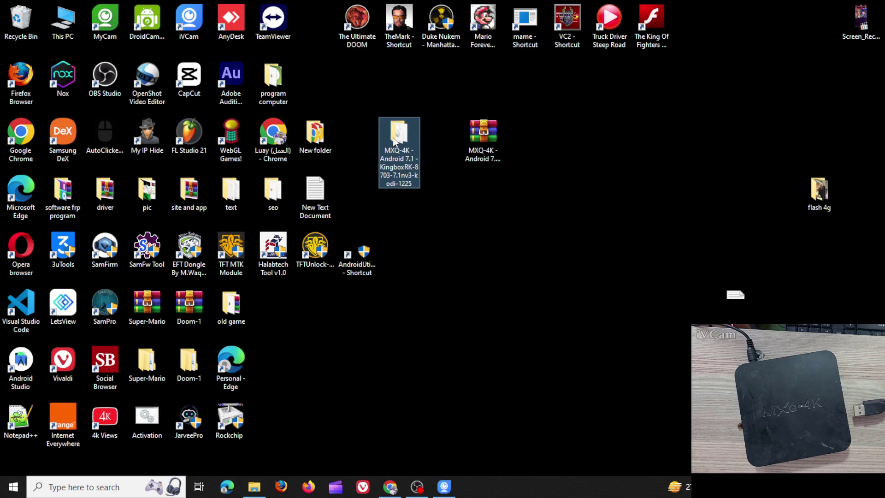
double_click(403, 157)
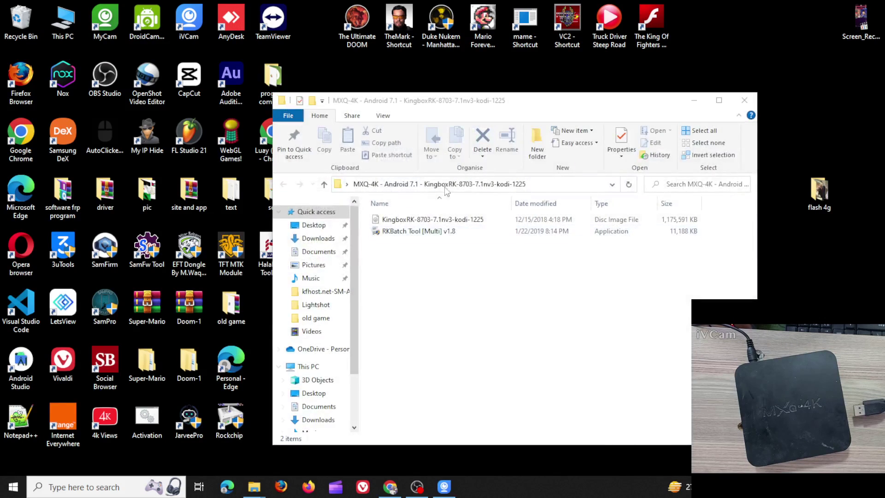
click(388, 220)
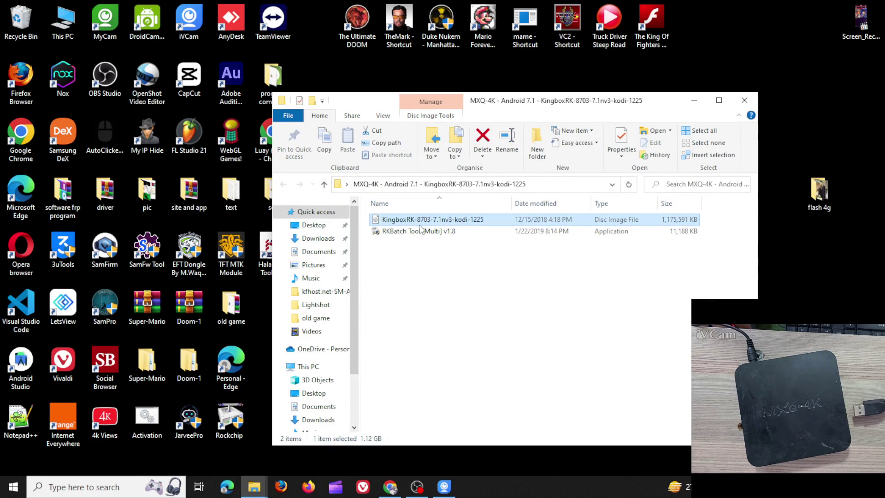
click(388, 231)
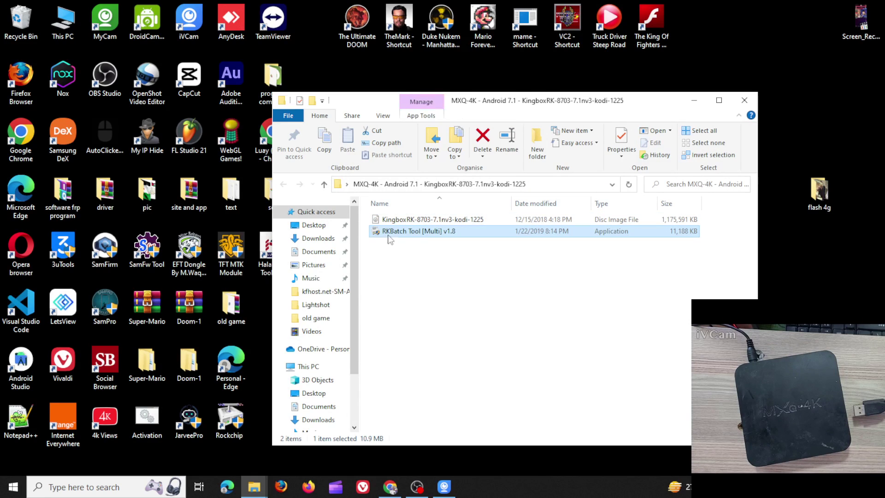
click(419, 236)
click(419, 268)
- Run the RKBatch Tool [Multi] v1.8 installer, accept the licence and install to C:\Program Files (x86)\Rockchip
double_click(404, 232)
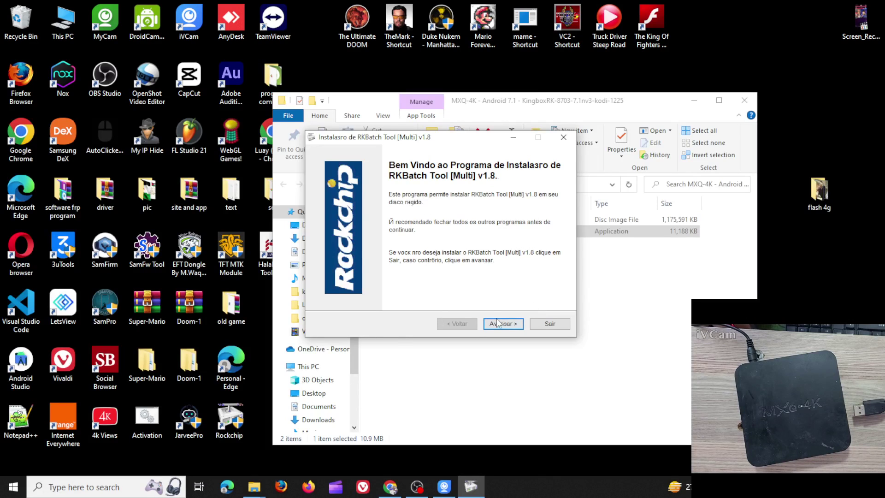
click(506, 328)
click(503, 325)
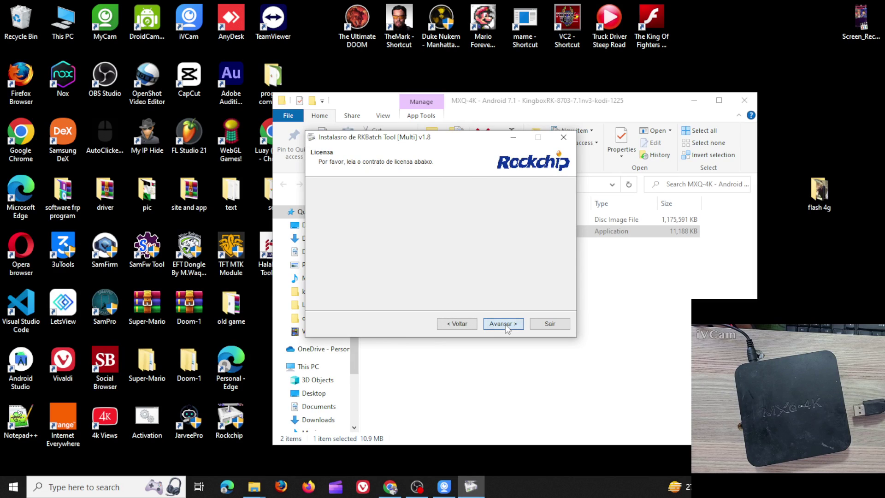
click(397, 290)
click(520, 328)
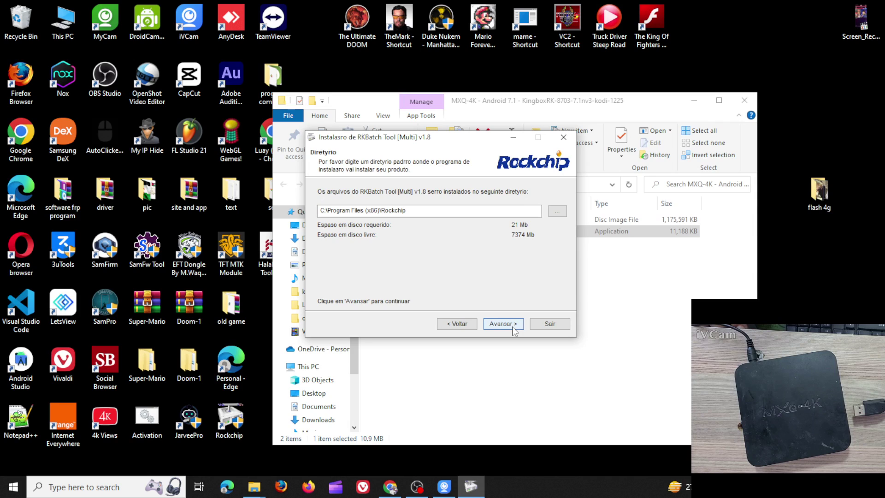
click(503, 324)
click(507, 325)
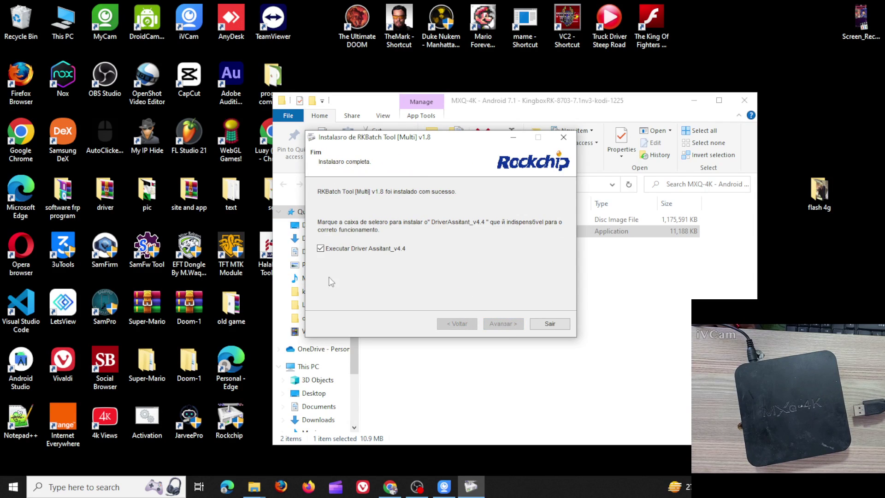
- Finish setup with Driver Assitant_v4.4 enabled, install the Rockchip driver, and close the assistant and the folder window
click(550, 324)
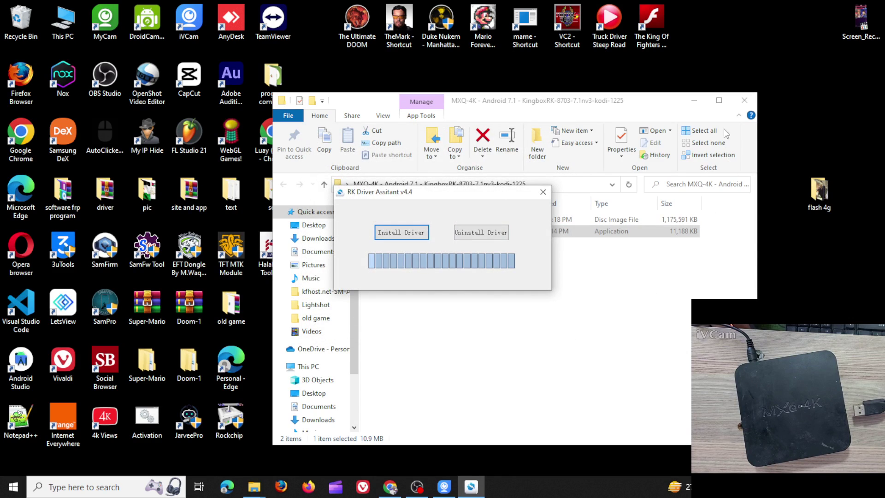
click(744, 100)
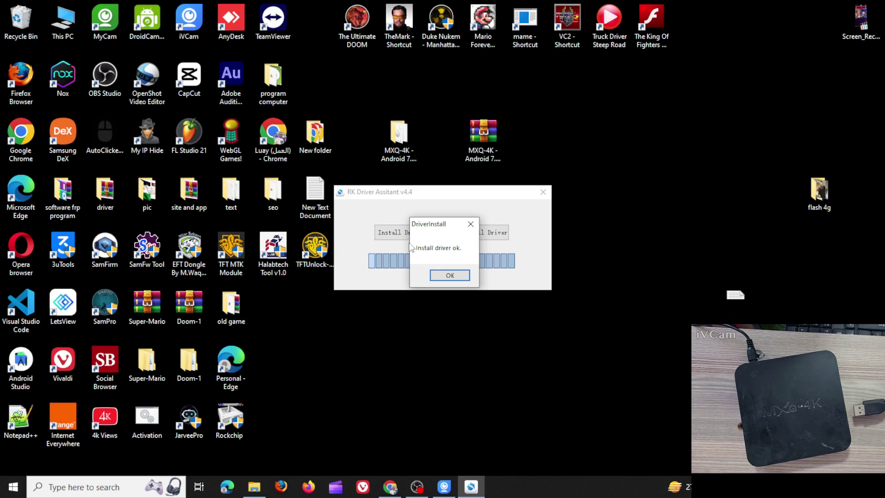
click(447, 276)
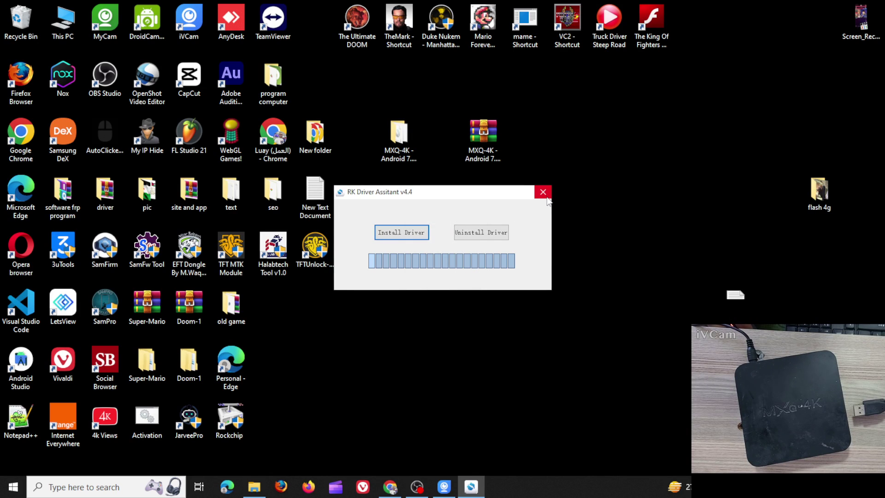
click(543, 192)
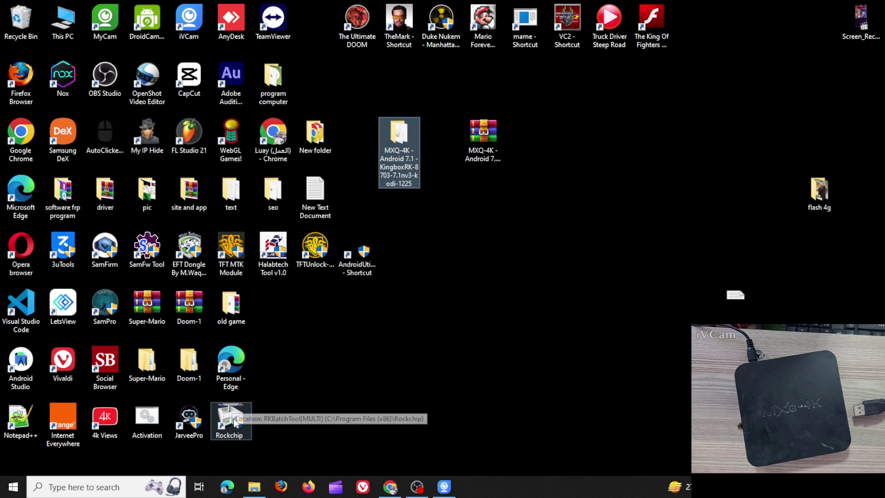
- Move the Rockchip desktop shortcut to the free area below the MXQ-4K archive and launch it with administrator permission
drag(229, 417, 534, 207)
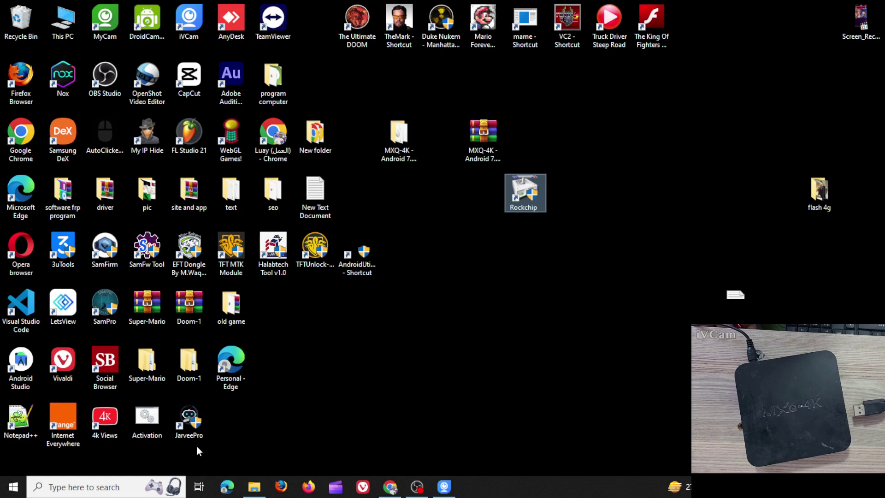
double_click(531, 206)
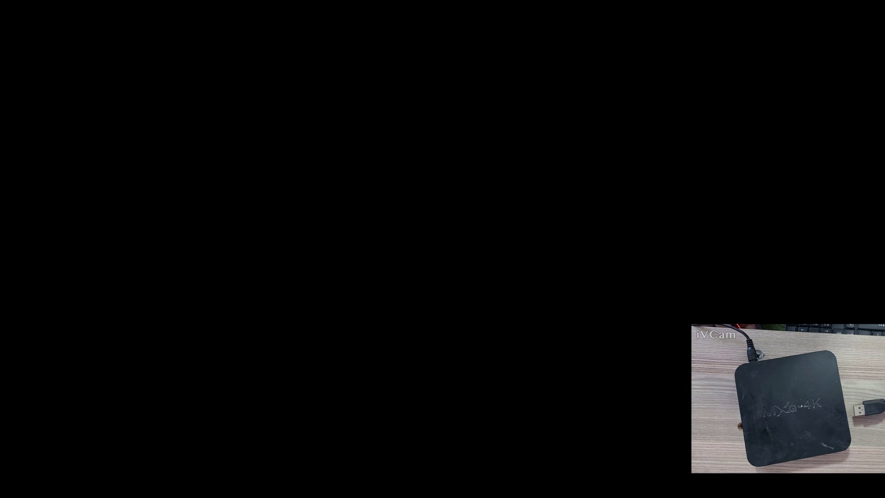
click(392, 323)
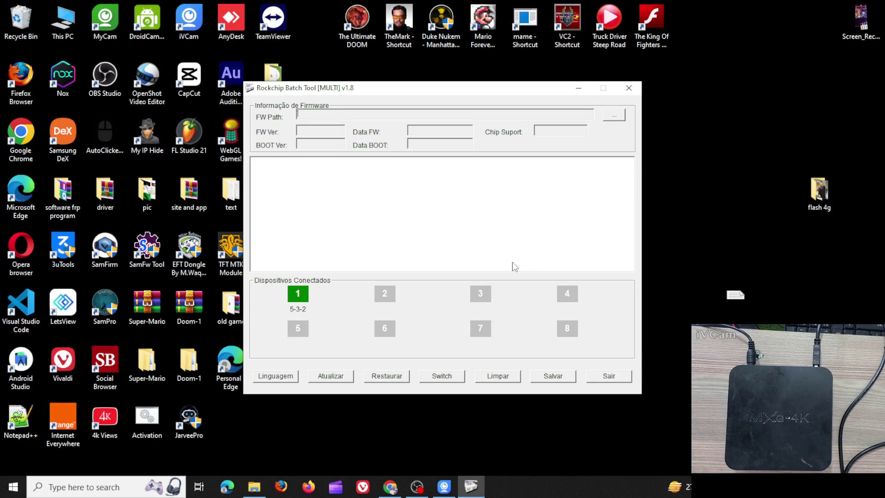
click(417, 486)
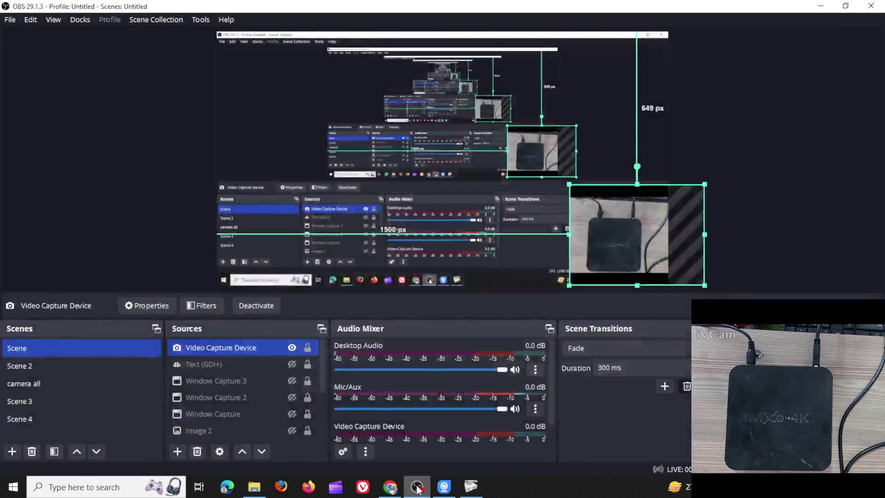
click(416, 484)
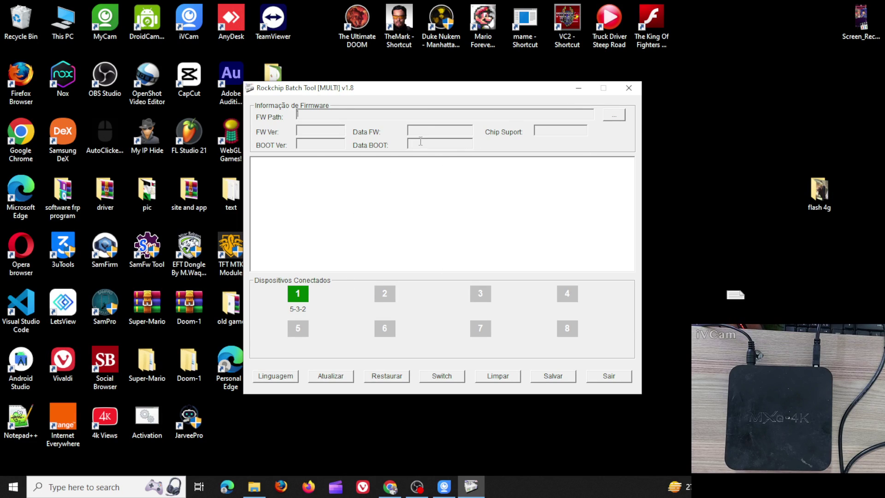
- Load the firmware image KingboxRK-8703-7.1nv3-kodi-1225 from the extracted MXQ-4K folder on the Desktop
click(615, 118)
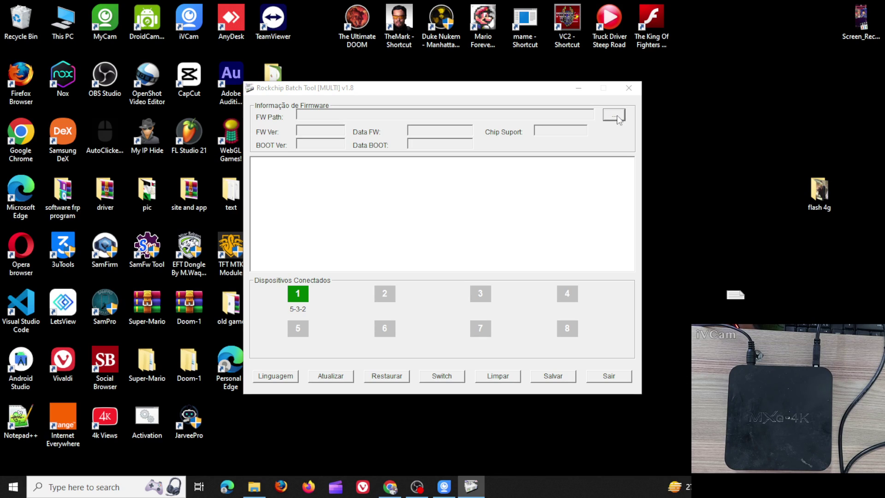
click(300, 223)
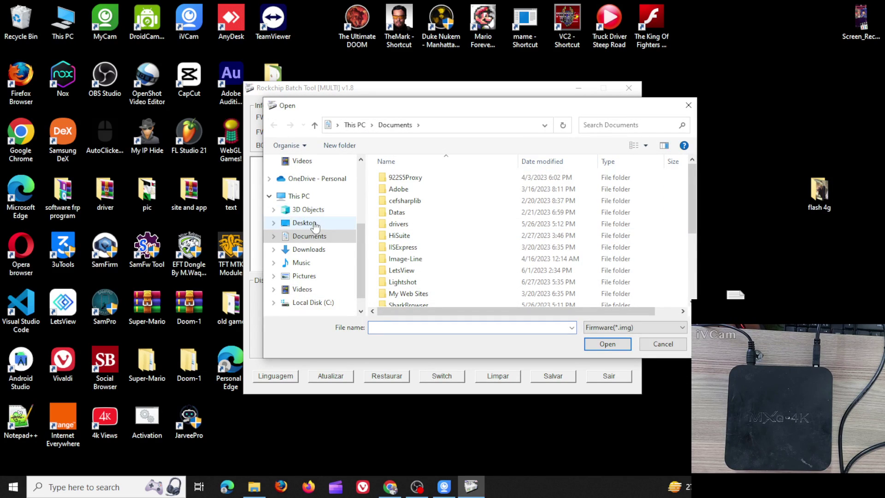
double_click(566, 205)
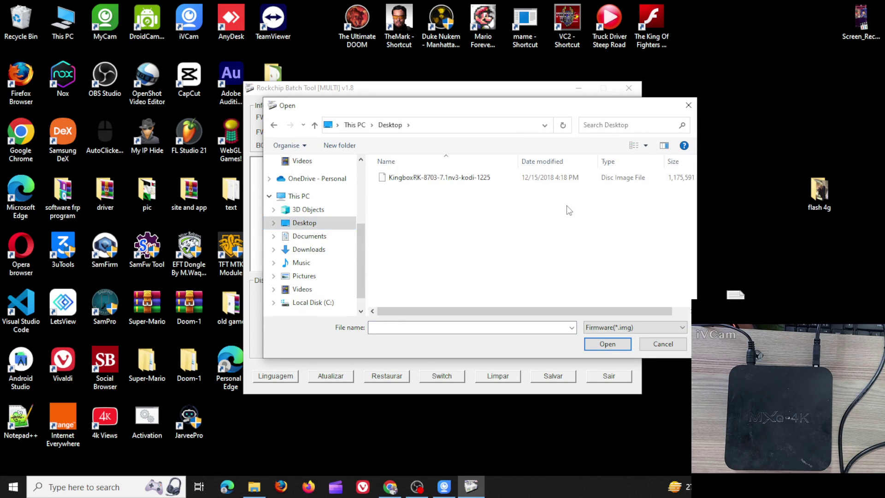
click(427, 182)
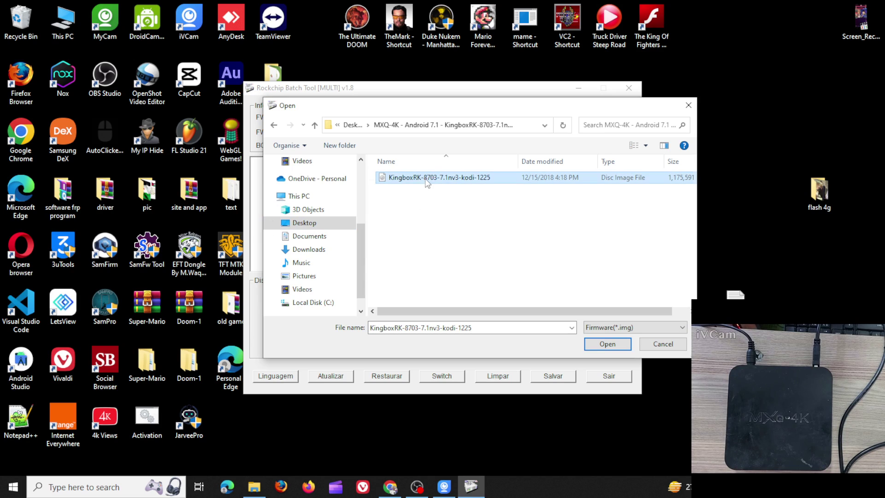
click(607, 344)
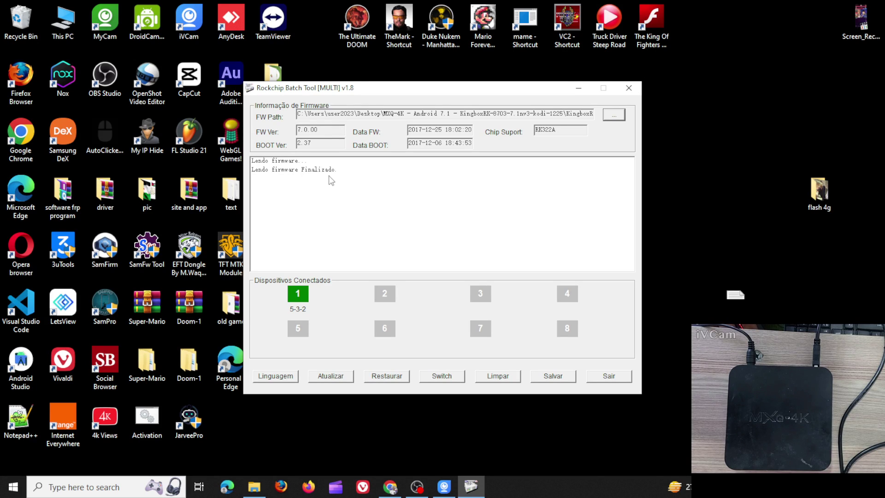
- Flash the loaded firmware to the connected TV box with the update operation (Atualizar)
click(273, 170)
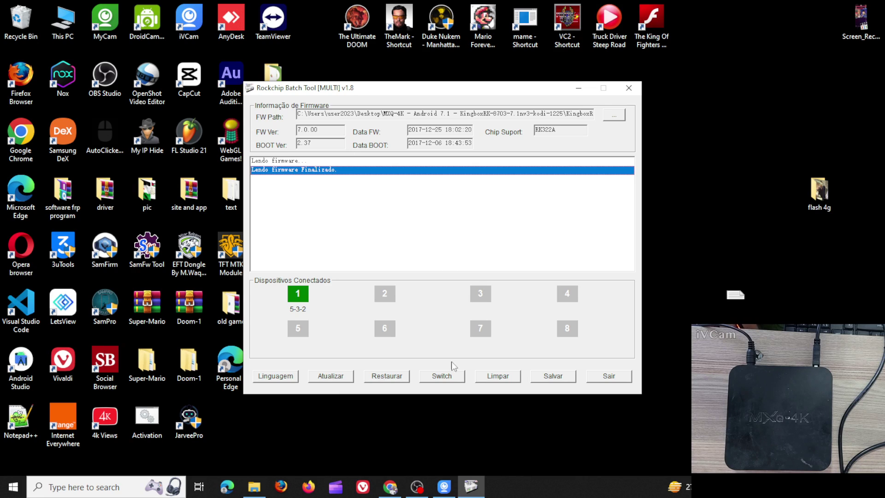
click(325, 376)
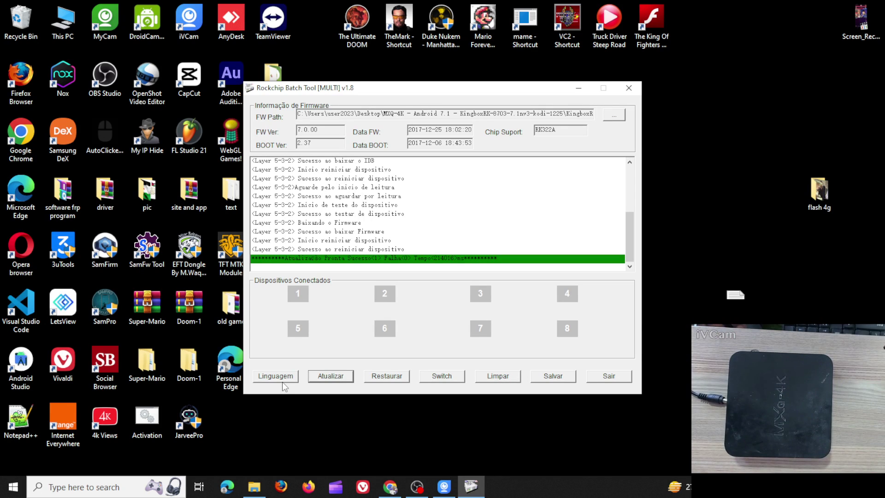
click(548, 495)
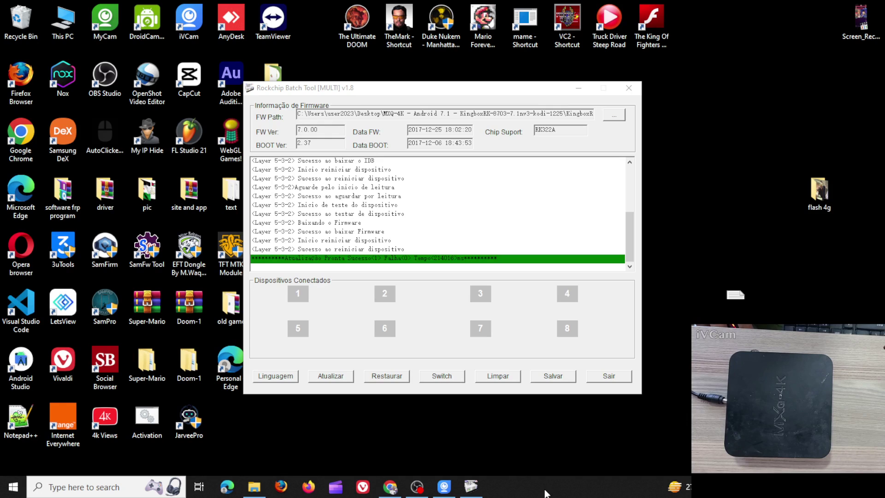